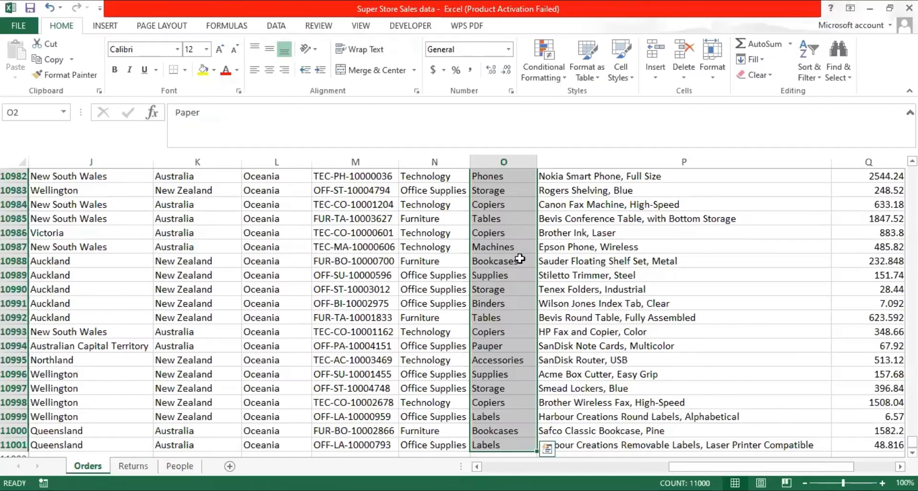
Step: Look through the Sub-Category column on the Orders sheet for misspelled entries, down to the highlighted cell
key(ctrl+Up)
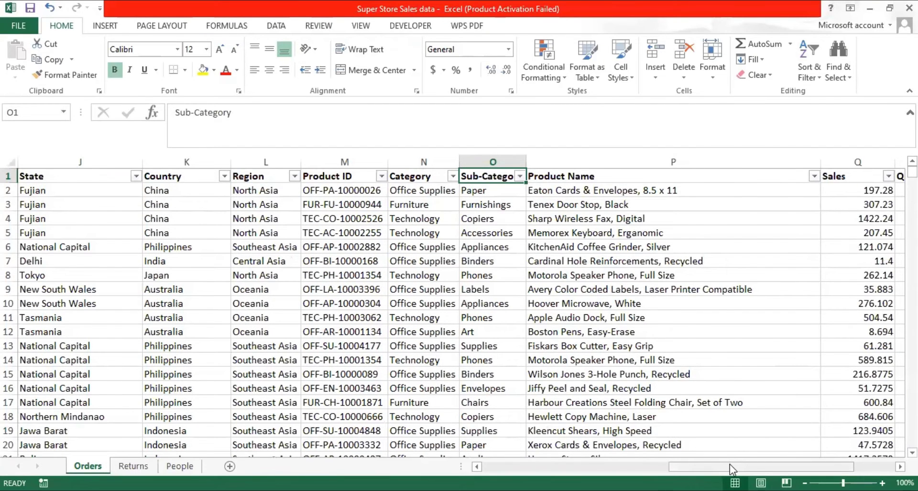
scroll(729, 465, right, 2)
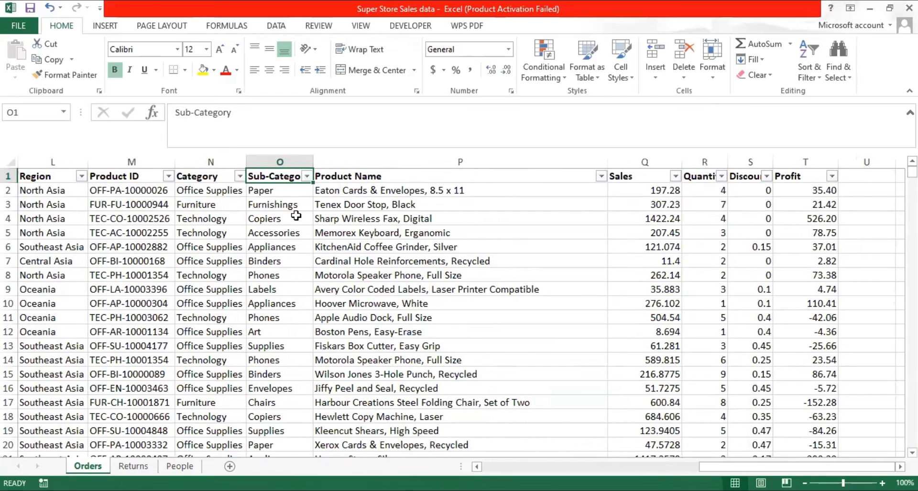
drag(296, 195, 280, 306)
click(275, 193)
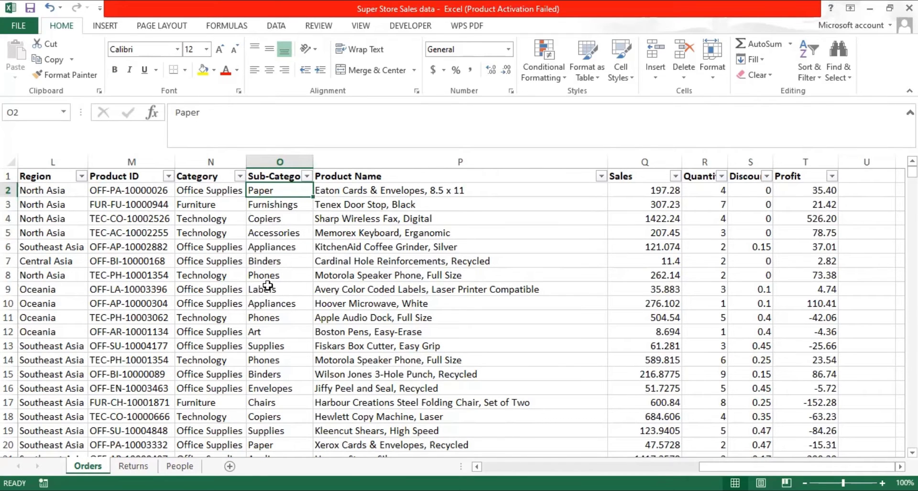
click(261, 374)
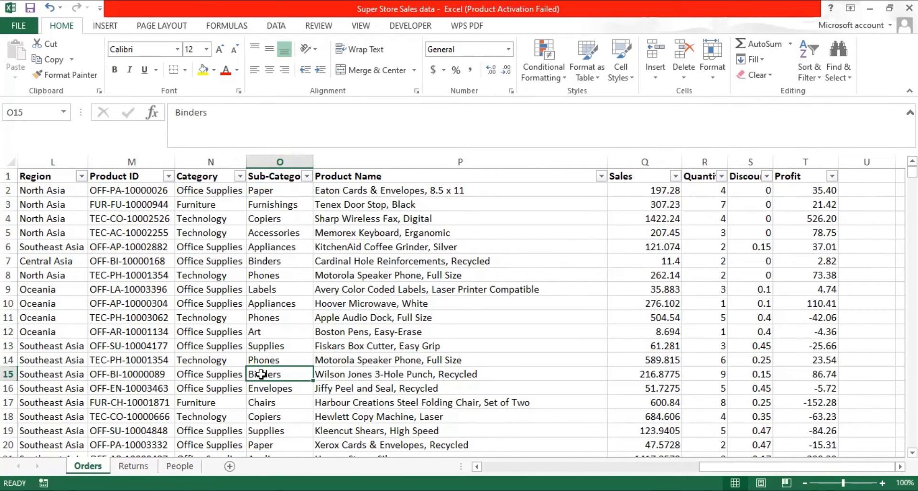
key(Down)
key(Down)
key(Down)
key(Down)
key(Down)
key(Down)
key(Down)
key(Down)
key(Down)
key(Down)
key(Down)
key(Down)
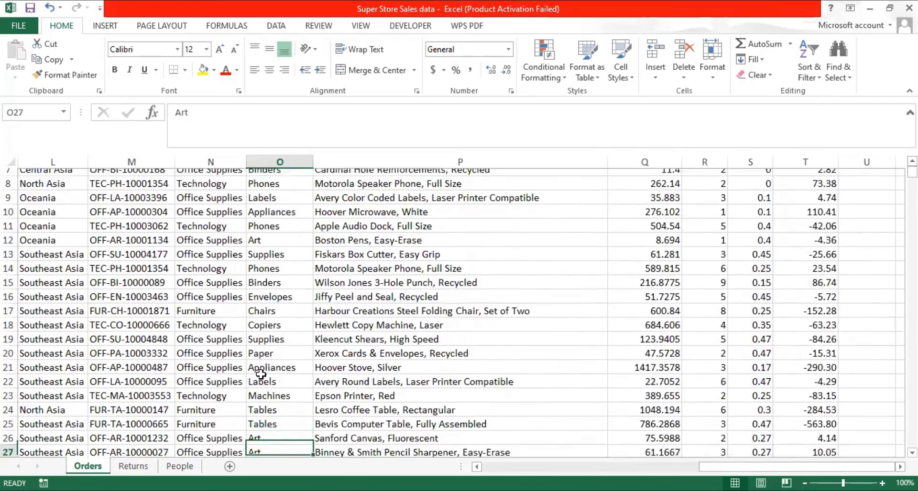
key(Down)
key(Down)
key(Down)
key(Down)
key(Down)
key(Down)
key(Down)
key(Down)
key(Down)
key(Down)
key(Down)
key(Down)
key(Down)
key(Down)
key(Down)
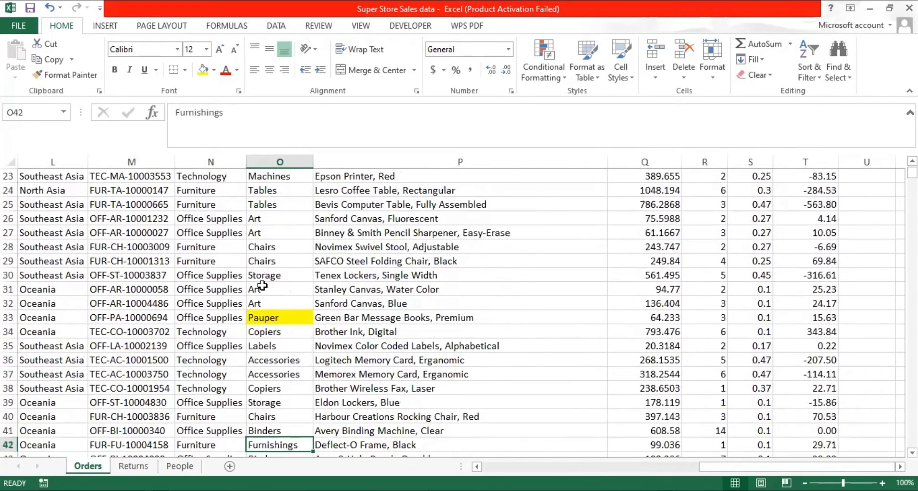
click(291, 318)
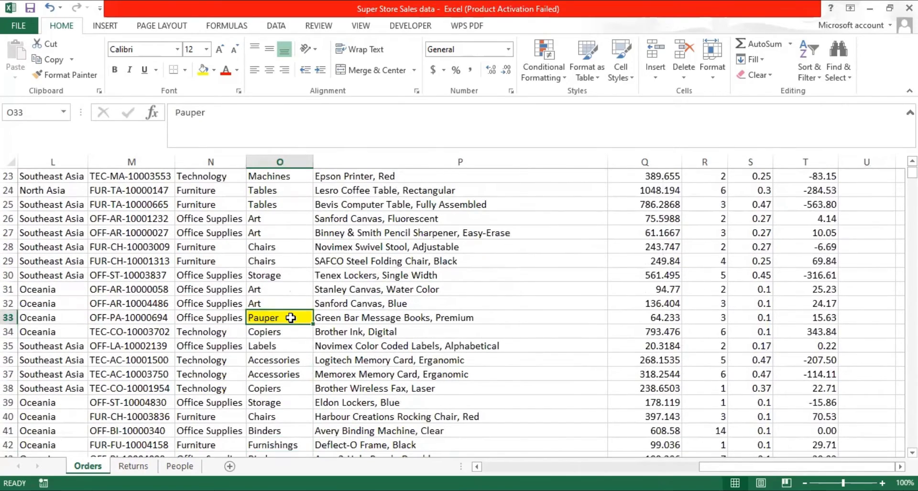
Step: Set up Find and Replace for all Sub-Category entries from O2 down, finding "Pauper" and replacing it with "Paper"
key(ctrl+Up)
key(Down)
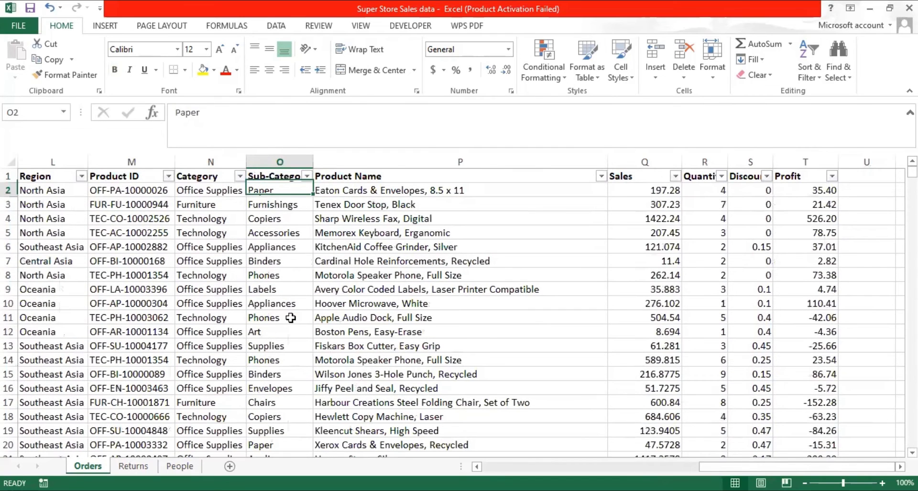
key(ctrl+shift+Down)
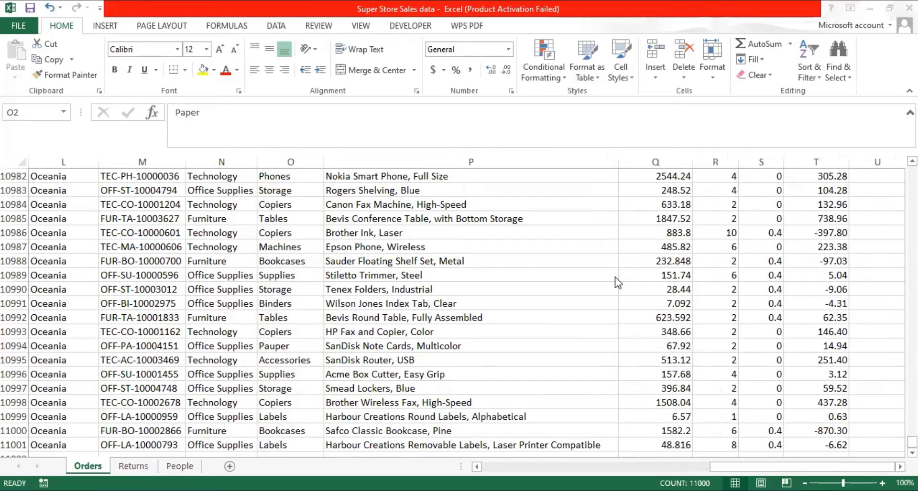
key(ctrl+h)
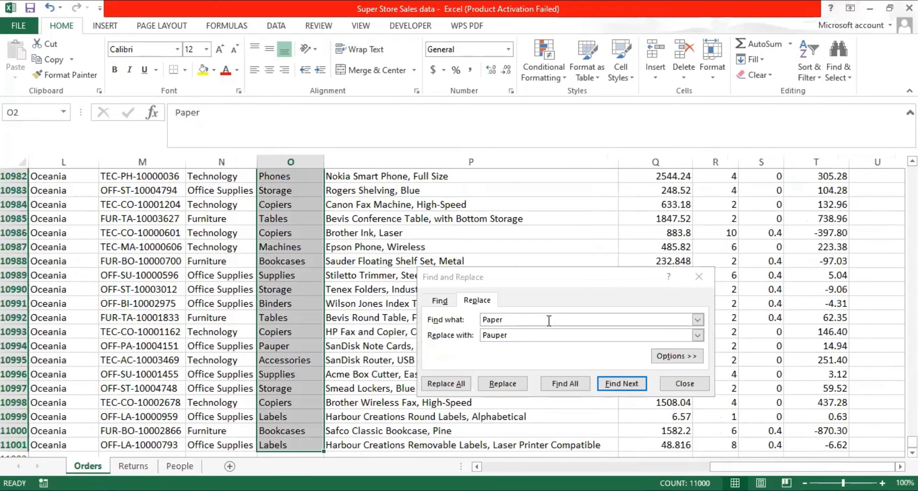
click(514, 319)
drag(519, 333, 470, 336)
key(ctrl+c)
key(BackSpace)
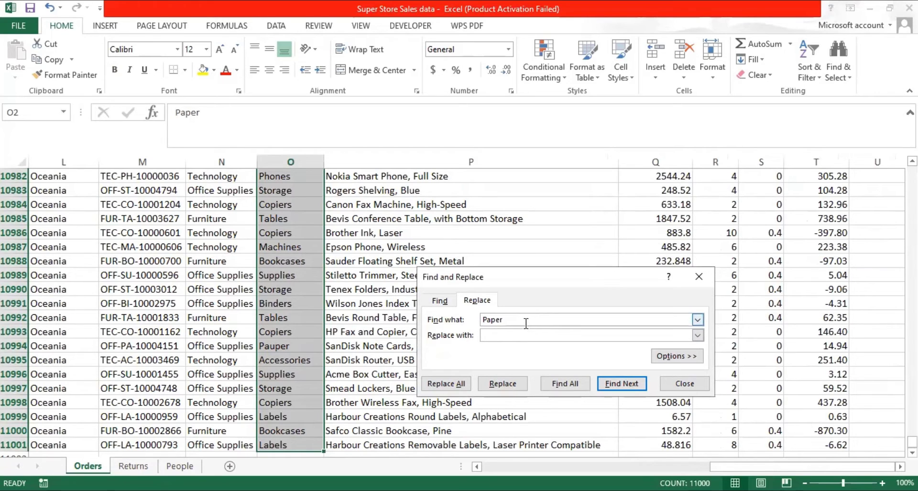
drag(504, 320, 463, 325)
key(ctrl+v)
click(528, 340)
text(Paper)
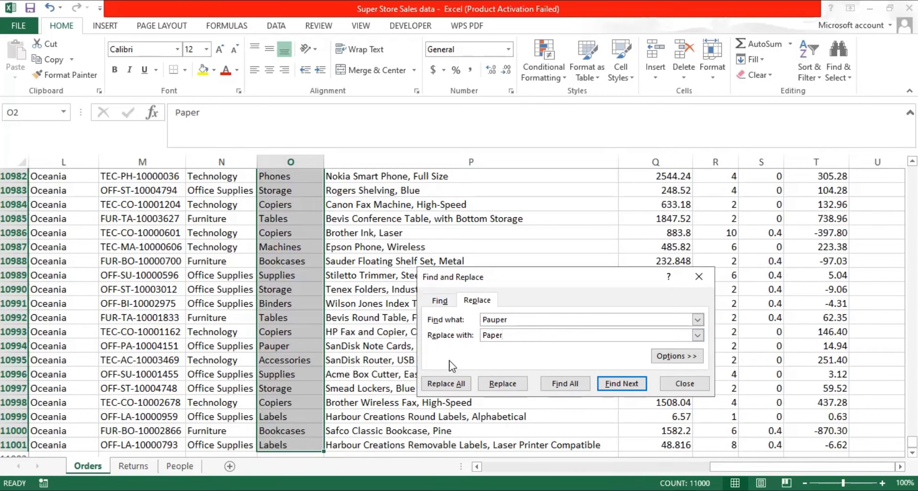
Step: Replace all matches in the selected Sub-Category cells and close Find and Replace
click(453, 379)
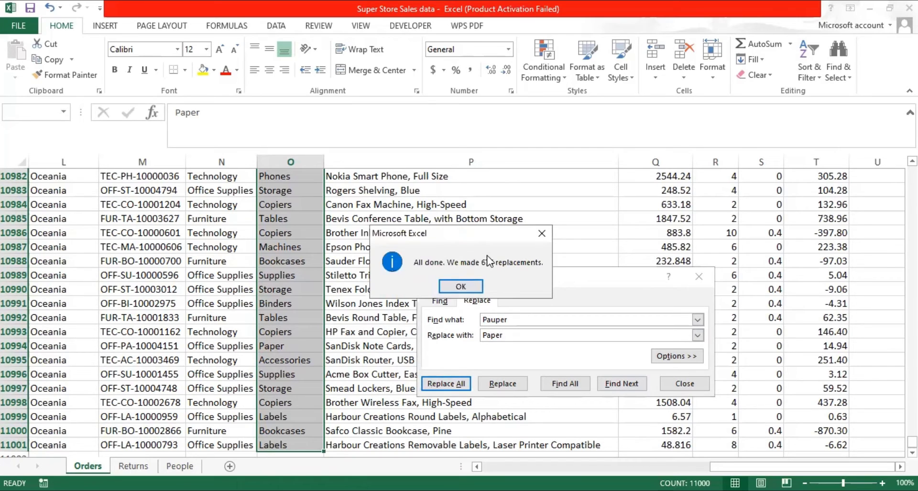
click(462, 286)
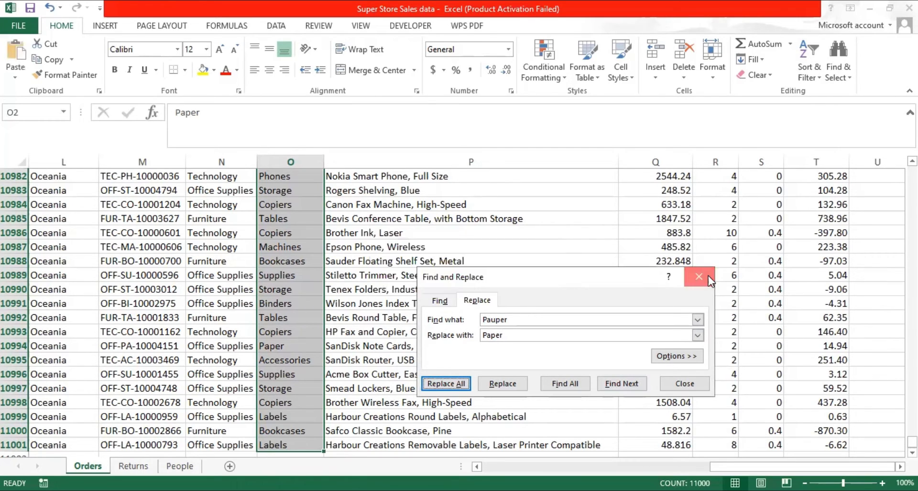
click(699, 276)
key(ctrl+BackSpace)
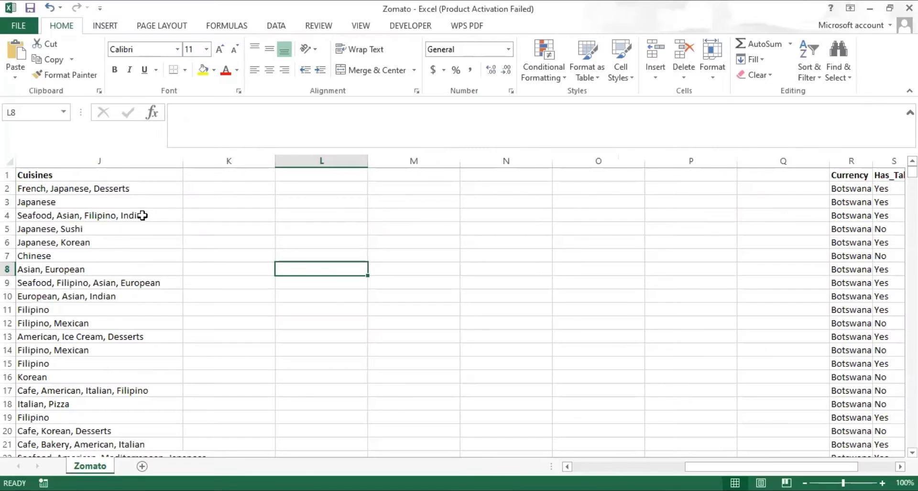
Step: Start a Text to Columns conversion of the whole Cuisines column in the Zomato workbook, treating the data as Delimited
click(124, 173)
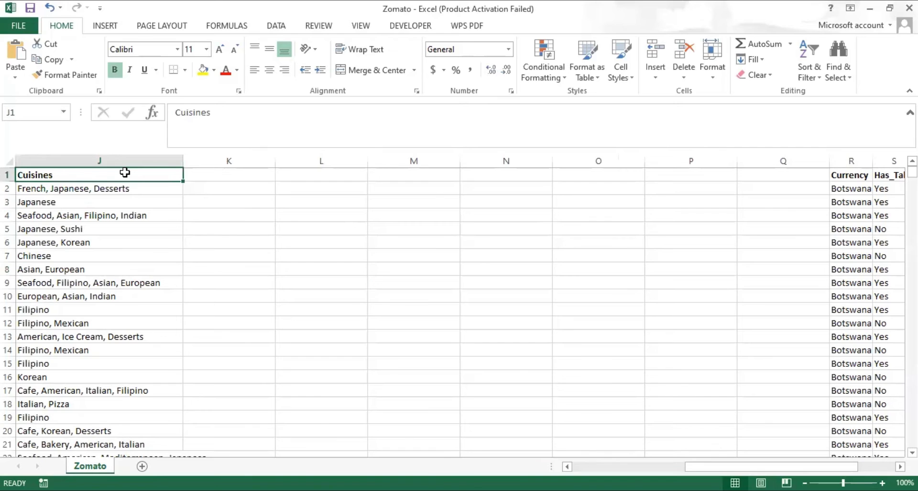
key(ctrl+shift+Down)
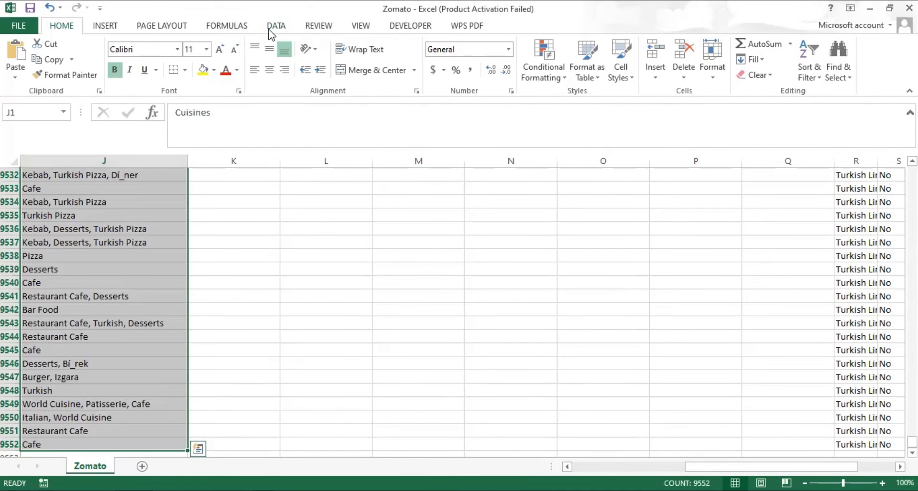
click(275, 27)
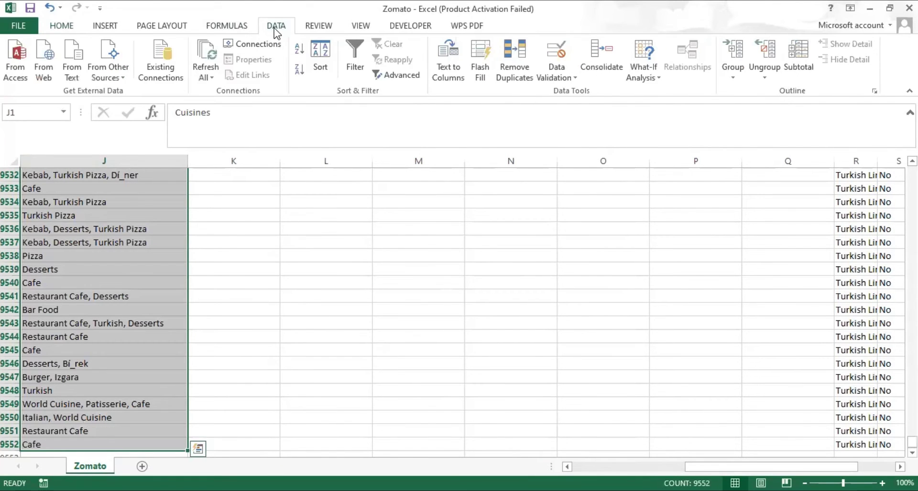
click(451, 50)
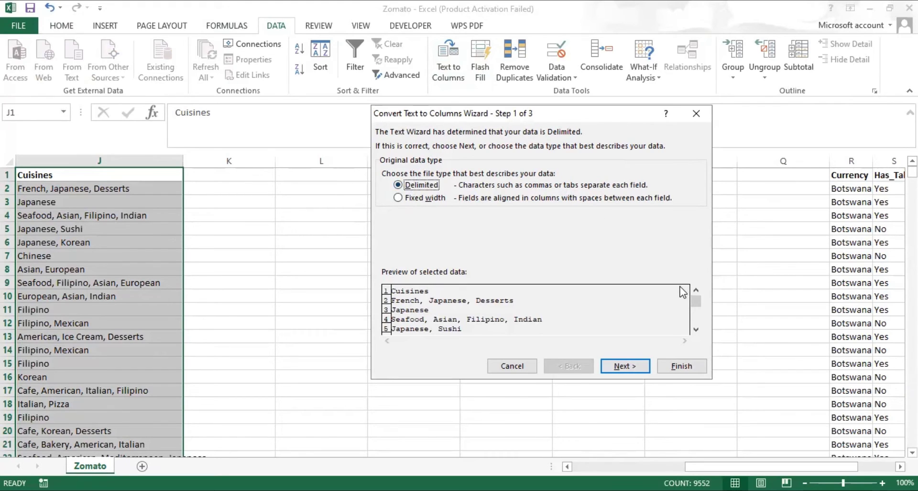
drag(697, 299, 698, 317)
click(642, 367)
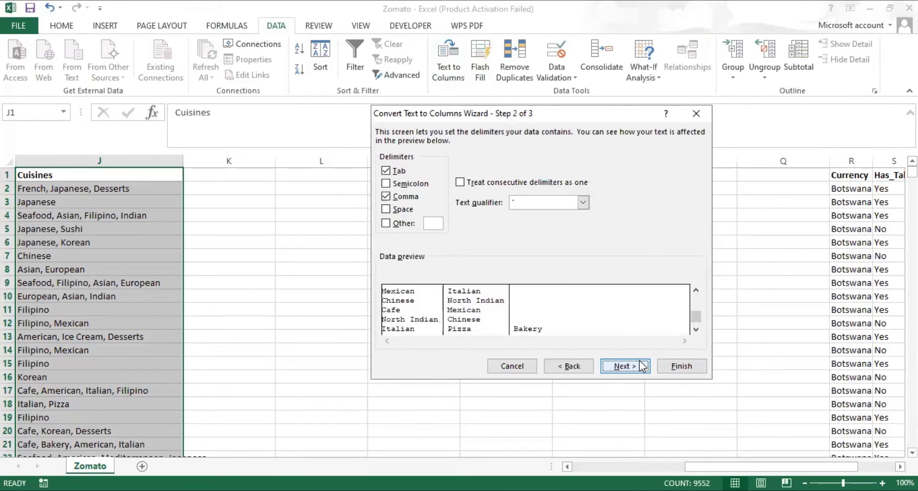
Step: Split the Cuisines entries with Tab and Comma as delimiters, using General format and destination $J$1, and review the separated columns
click(386, 196)
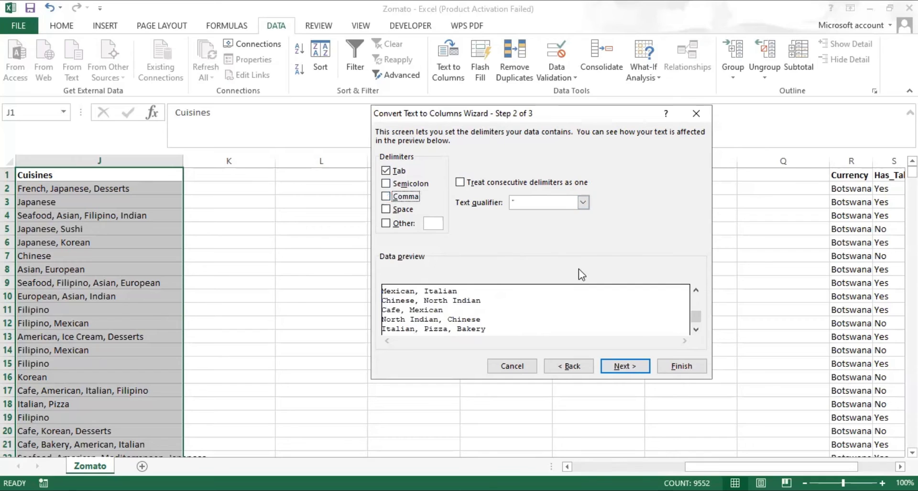
click(384, 199)
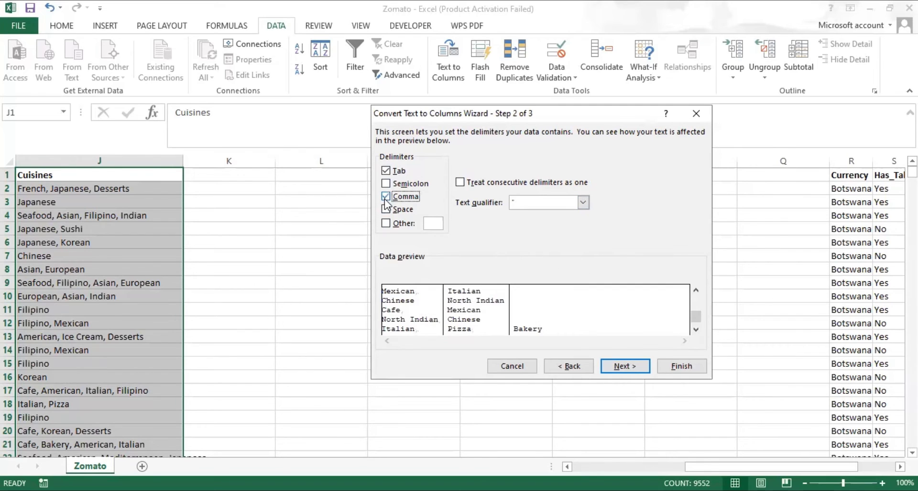
click(636, 370)
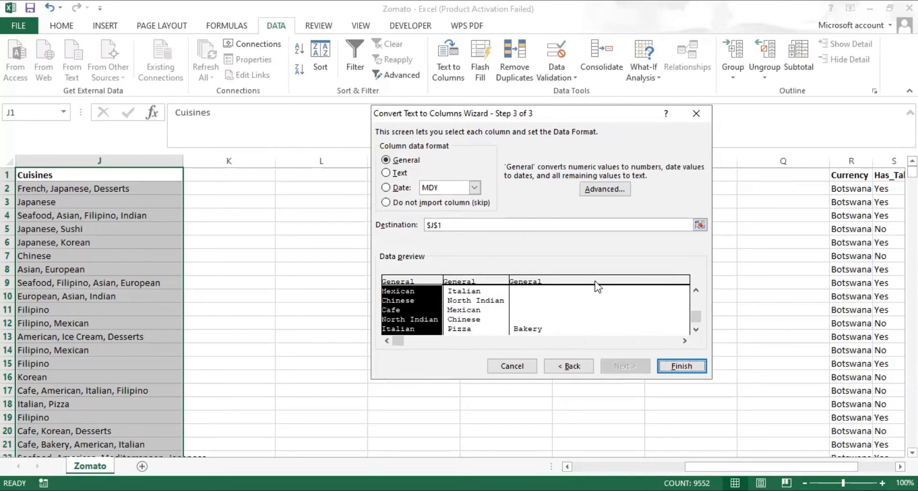
click(679, 367)
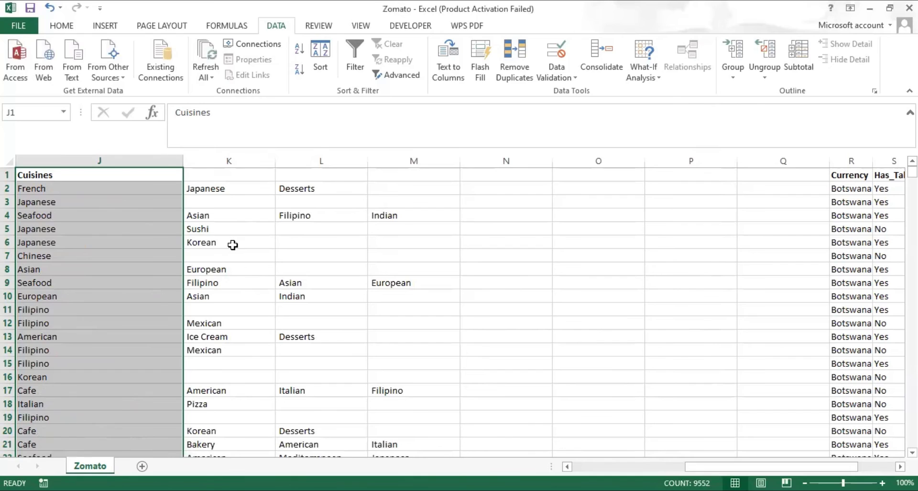
click(233, 244)
click(137, 207)
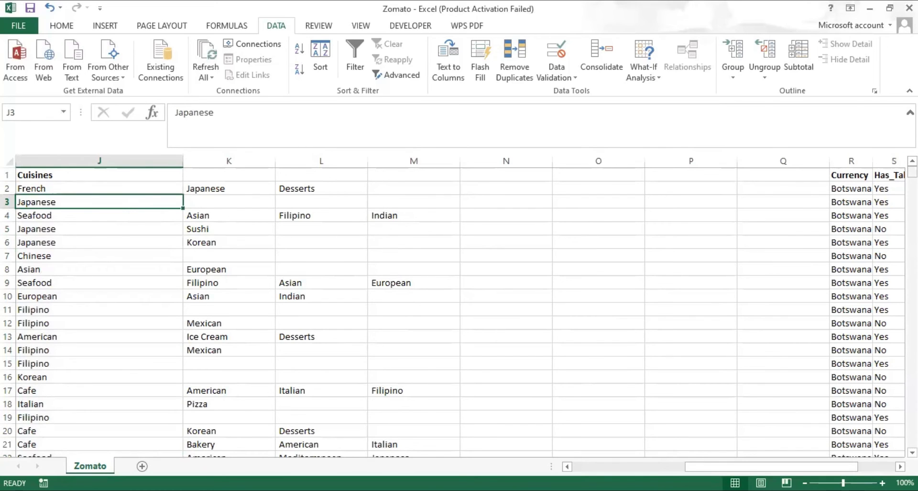
scroll(888, 189, down, 20)
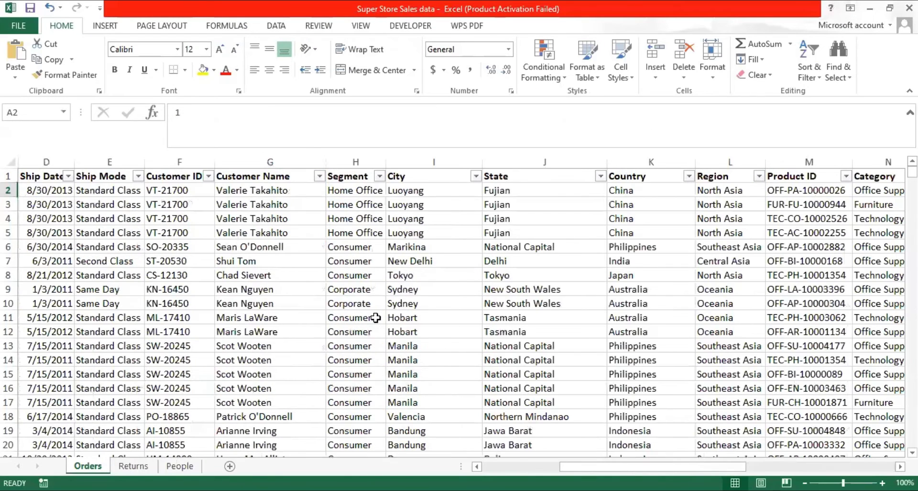
Step: Format all Customer ID entries from F2 down on the Orders sheet of Super Store Sales data as Text
key(Right)
key(Right)
key(Right)
key(Right)
key(Right)
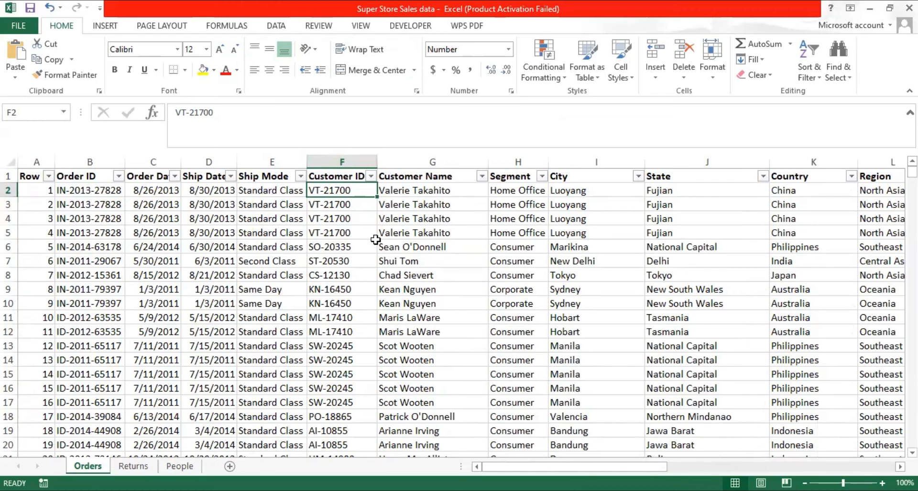
key(ctrl+shift+Down)
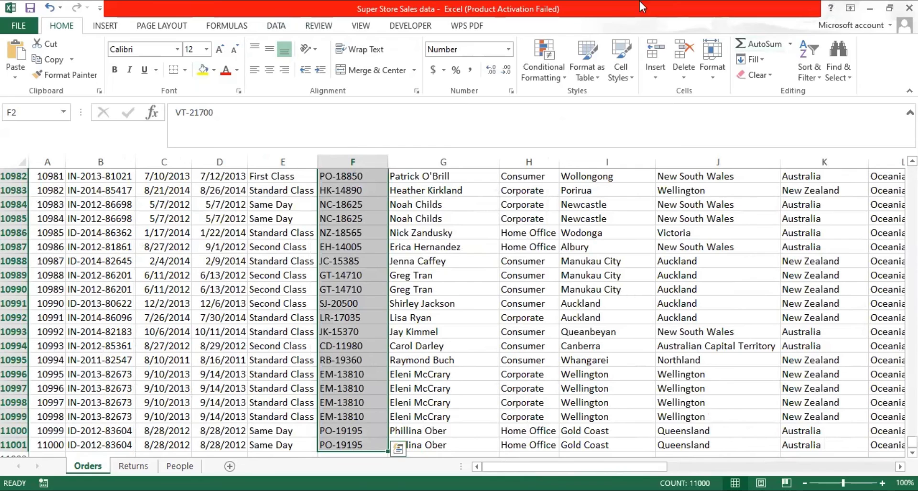
click(509, 49)
drag(558, 85, 568, 169)
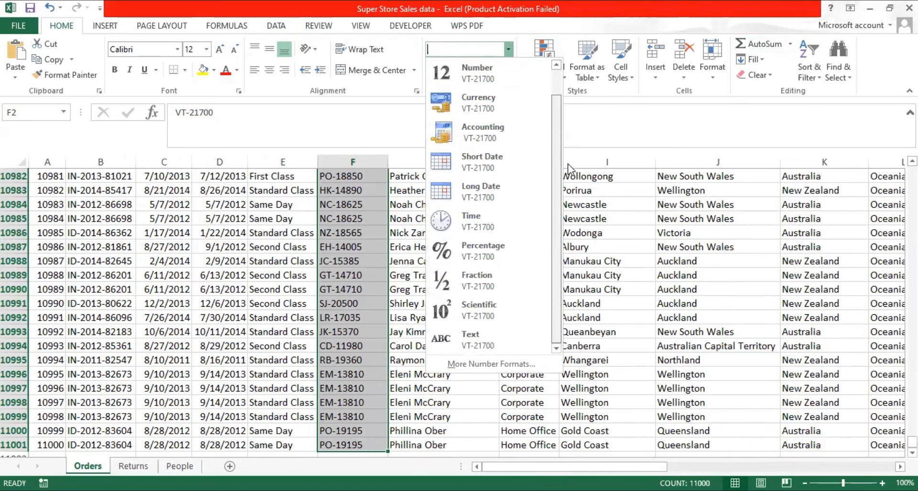
click(511, 348)
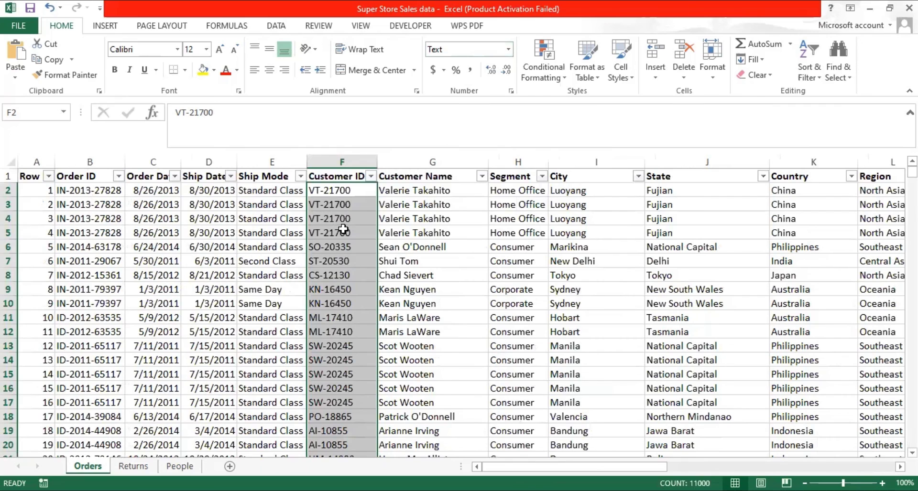
click(343, 230)
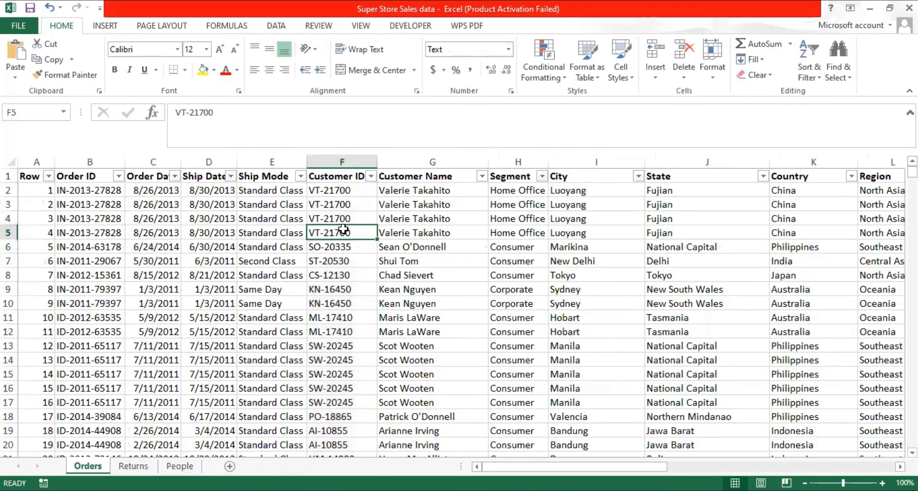